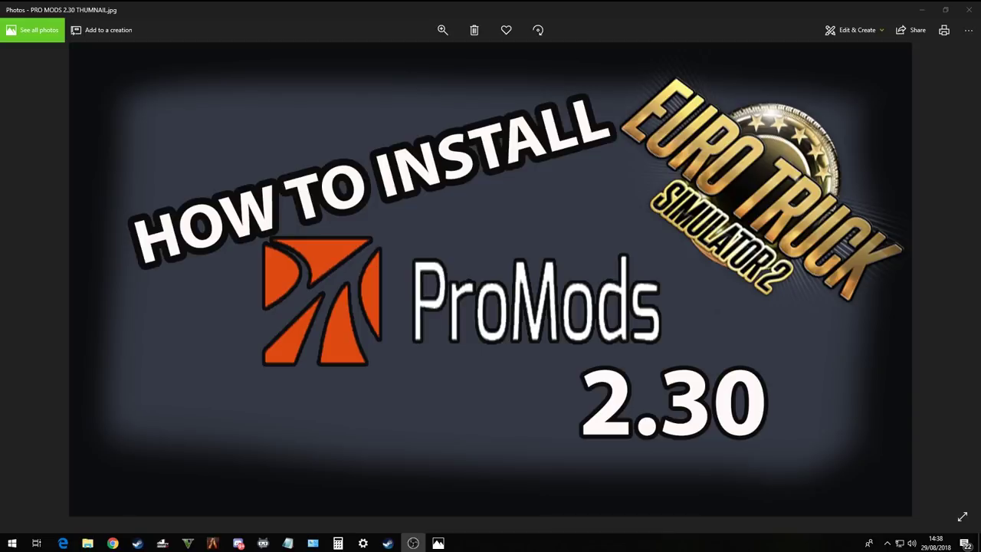
Step: Restart the ProMods installation setup and keep English as the installation language
click(113, 543)
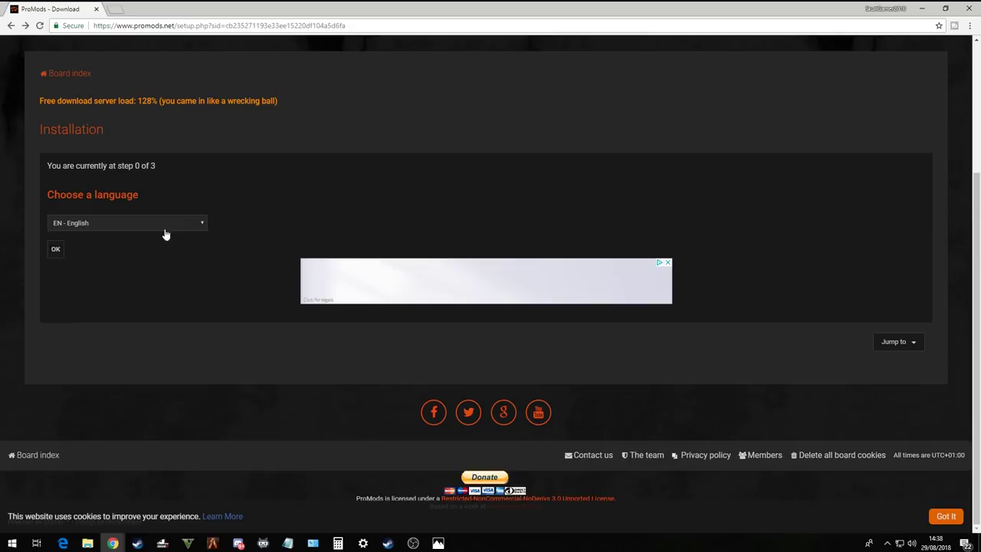
click(166, 223)
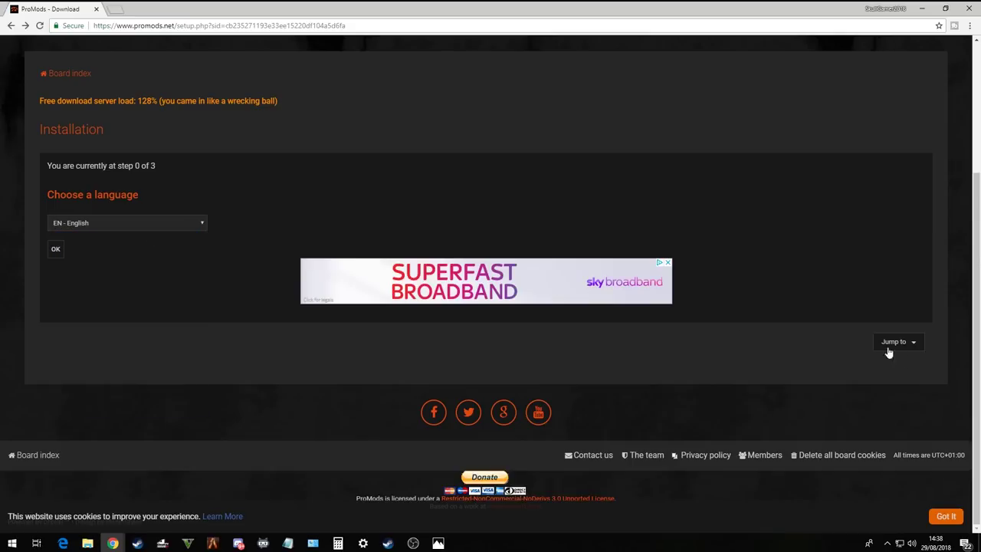
click(55, 251)
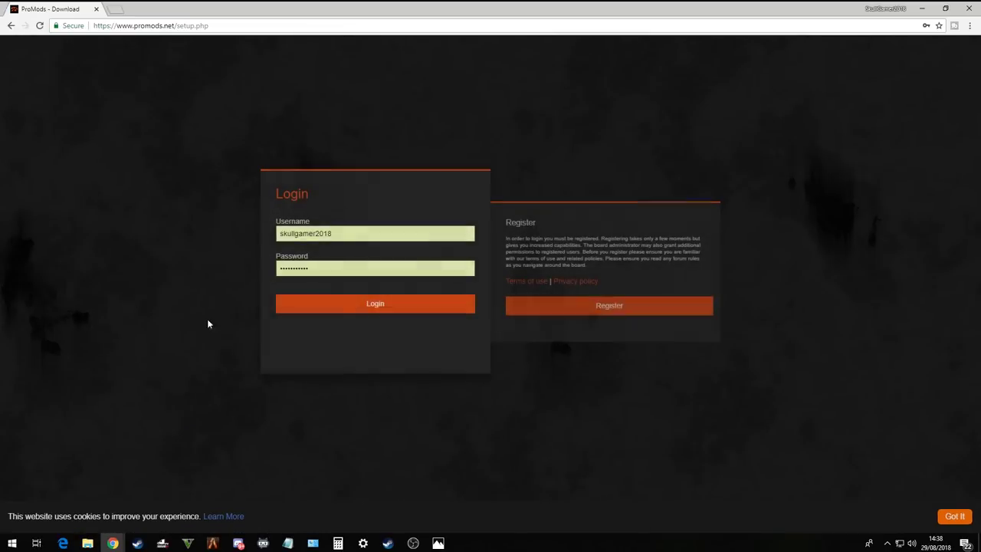
Step: Log in with the saved details and continue to installation step 1
click(405, 312)
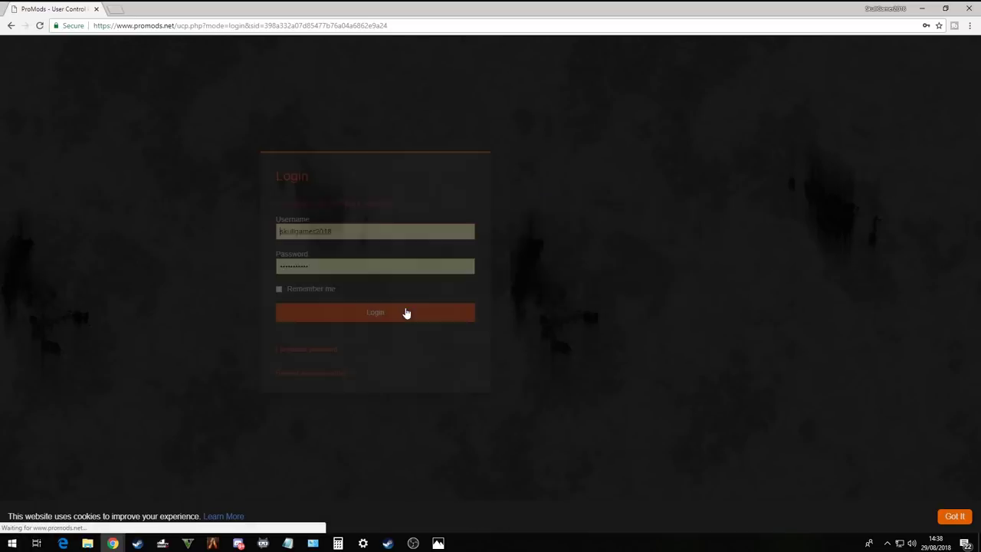
click(454, 313)
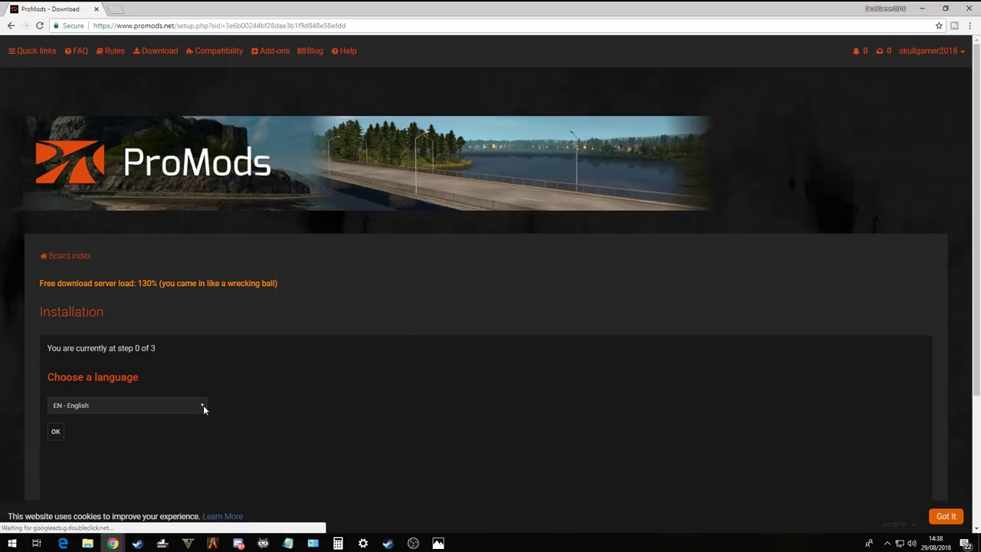
scroll(207, 399, down, 2)
click(54, 282)
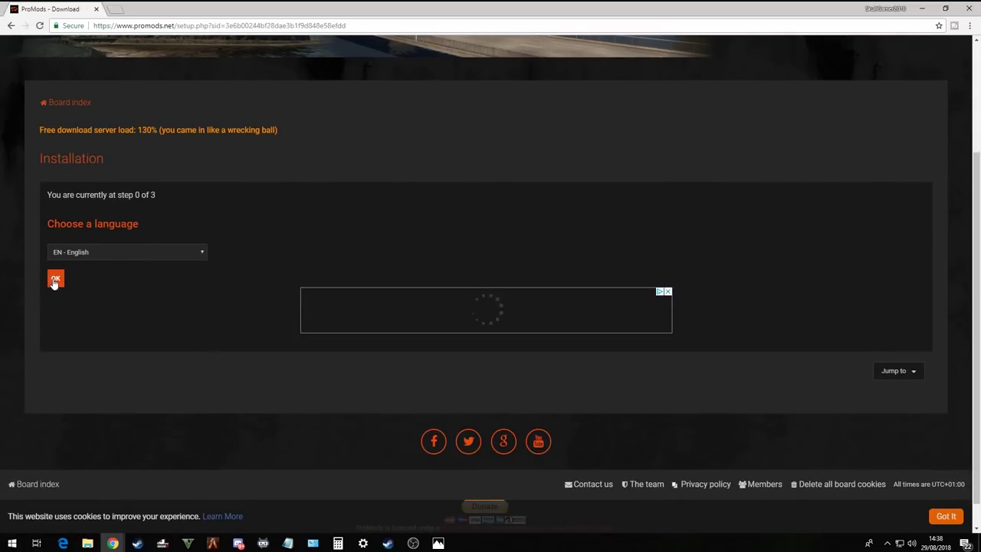
scroll(506, 380, down, 2)
scroll(507, 383, down, 2)
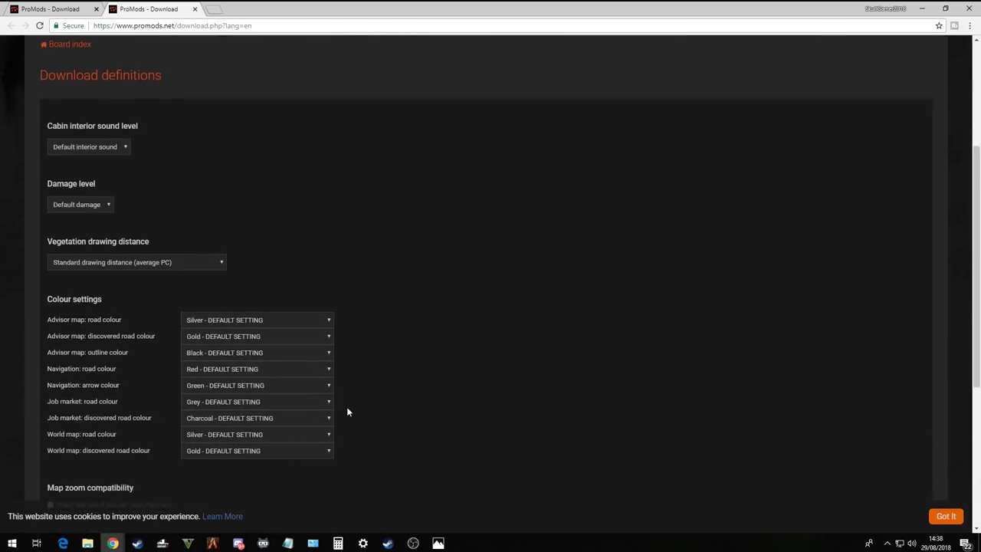
Step: Generate and download promods-def-v230.scs with default settings, then show it in its folder
scroll(347, 406, down, 3)
scroll(347, 407, down, 1)
click(65, 297)
click(106, 521)
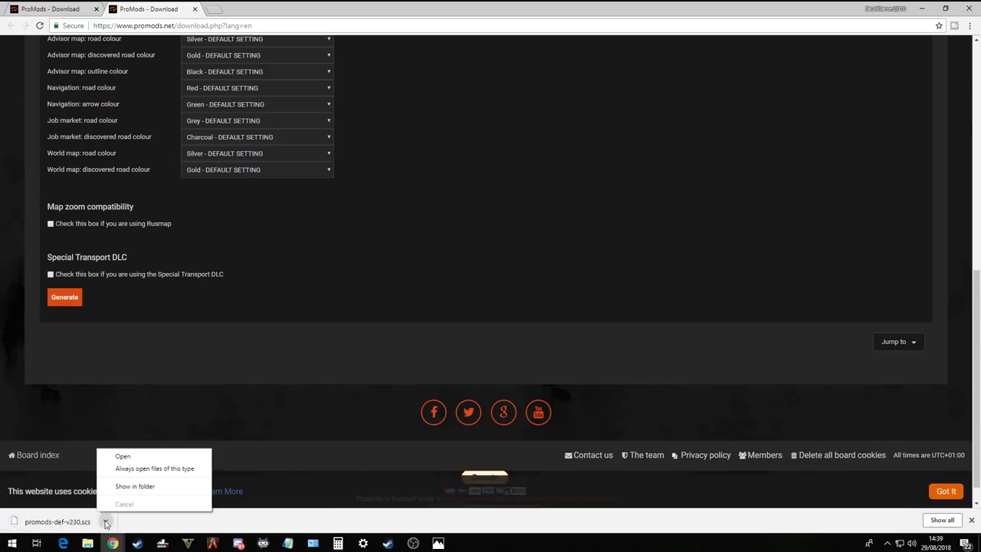
click(134, 486)
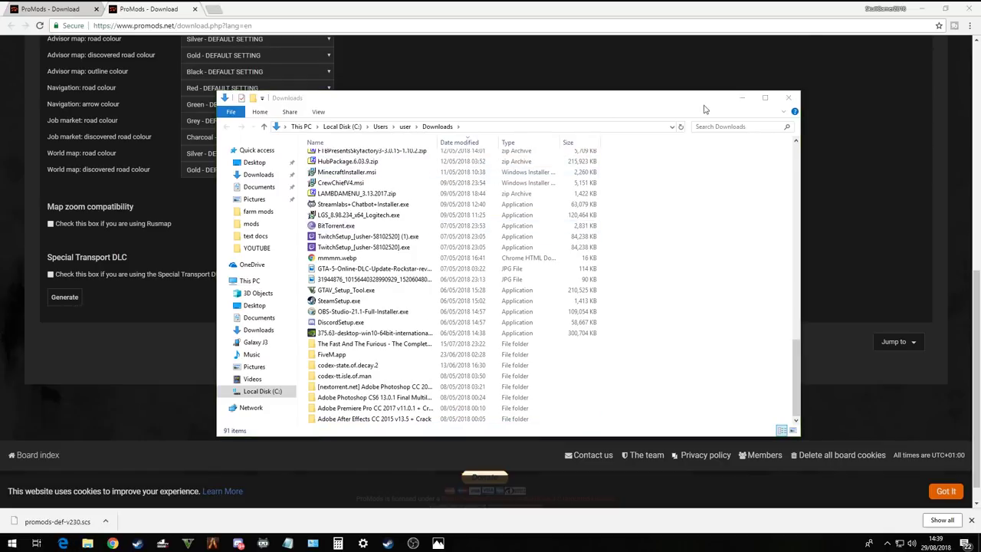
Step: Hide the Downloads folder window and return to installation step 1
click(742, 99)
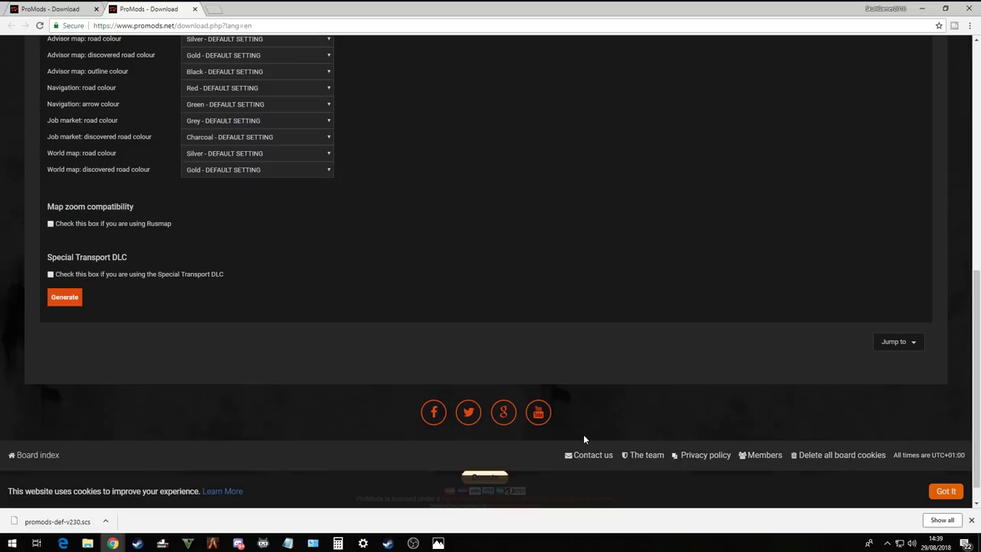
scroll(582, 434, up, 3)
scroll(578, 426, down, 3)
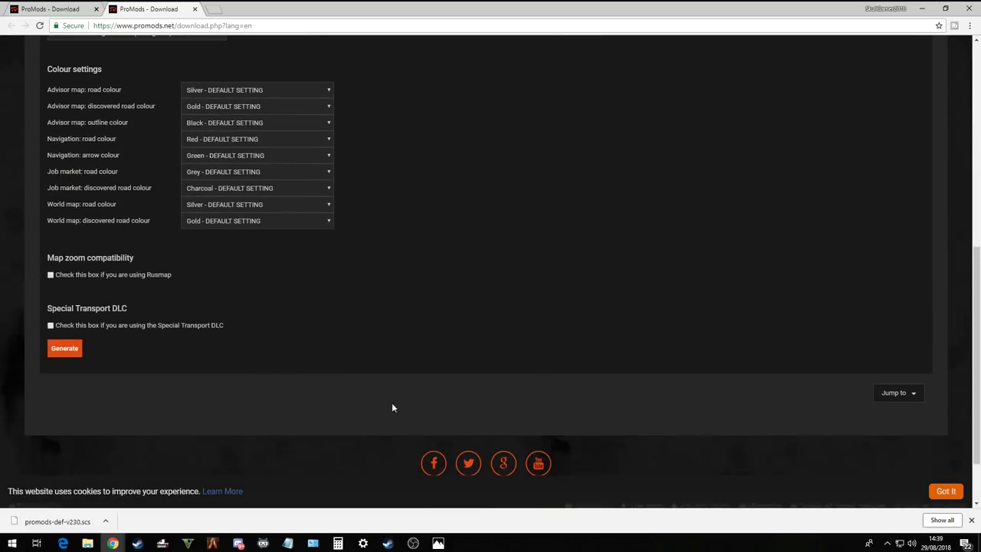
scroll(392, 408, up, 5)
Step: Back on the setup.php tab, open the '2.30 Full mod in 1 archive' download
click(43, 8)
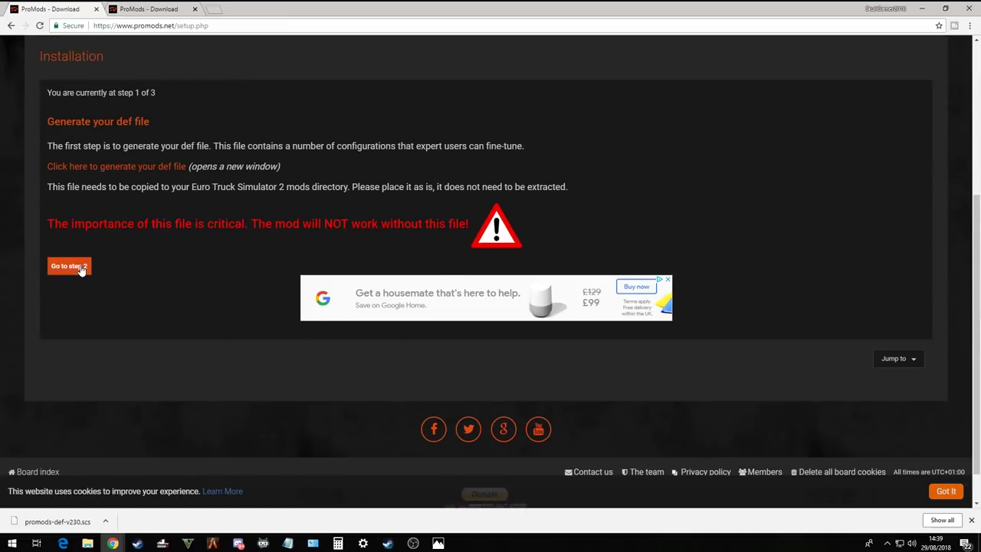
scroll(446, 362, down, 2)
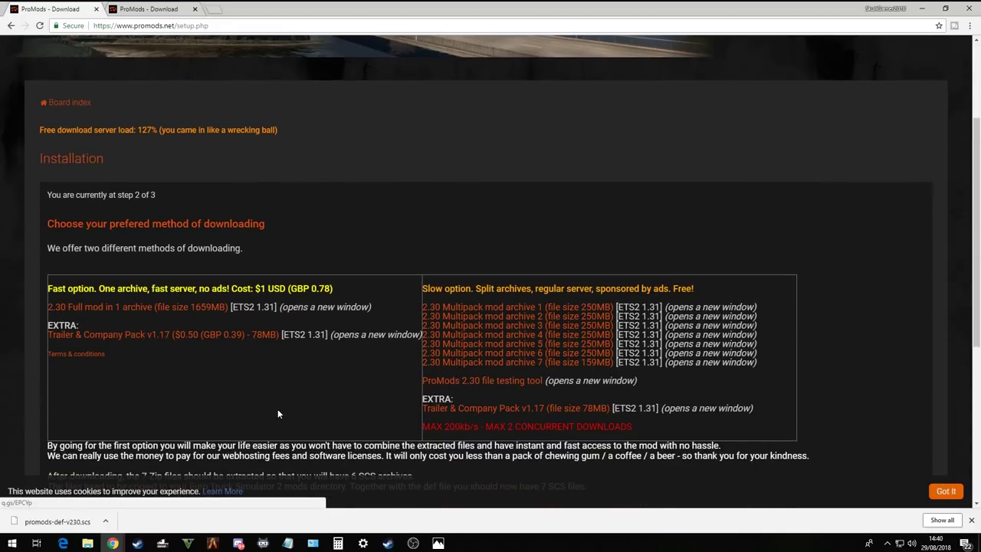
scroll(213, 353, down, 1)
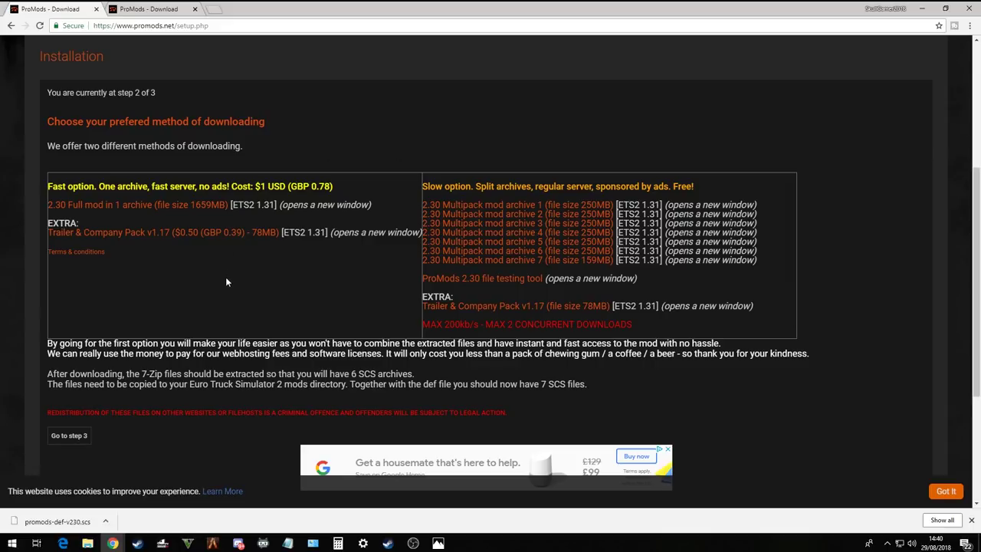
click(172, 206)
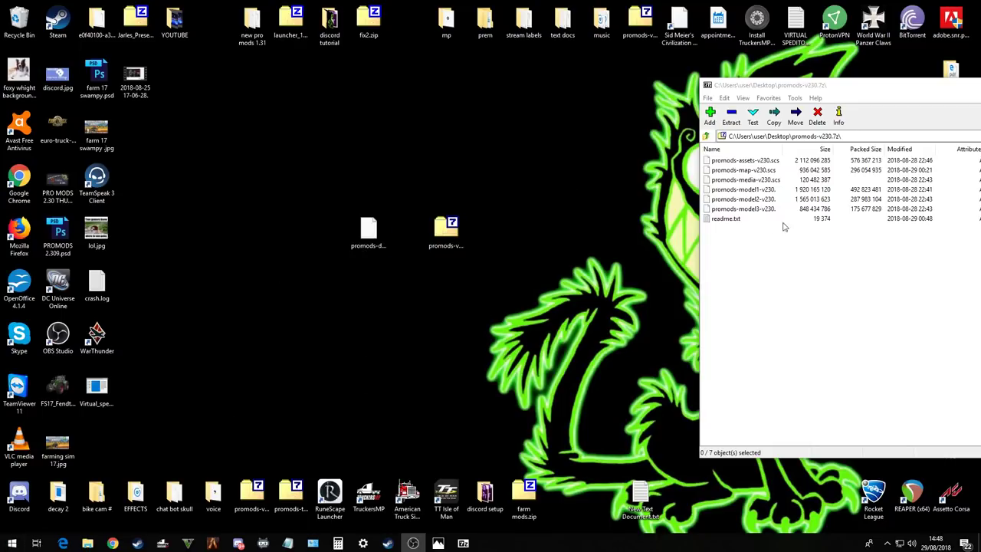
Step: Select the six .scs files in promods-v230.7z and place the mod folder window beside it
drag(768, 292, 750, 146)
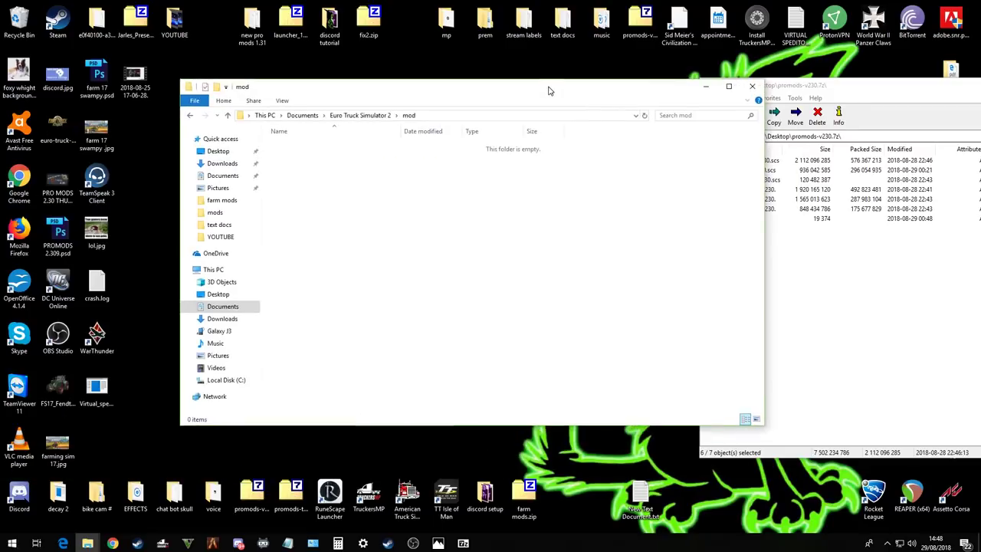
drag(555, 100, 398, 114)
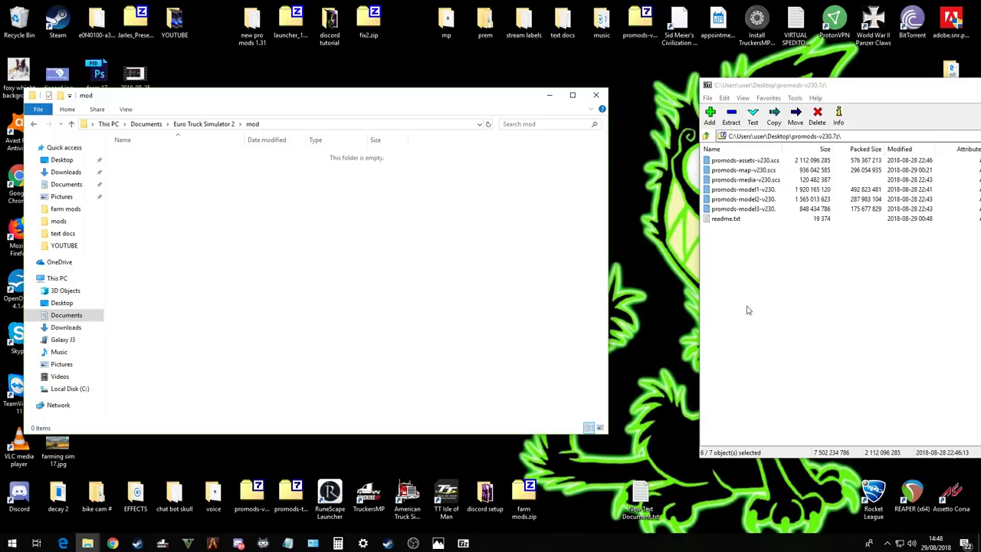
Step: Extract the six ProMods .scs files from the archive into the mod folder
click(964, 205)
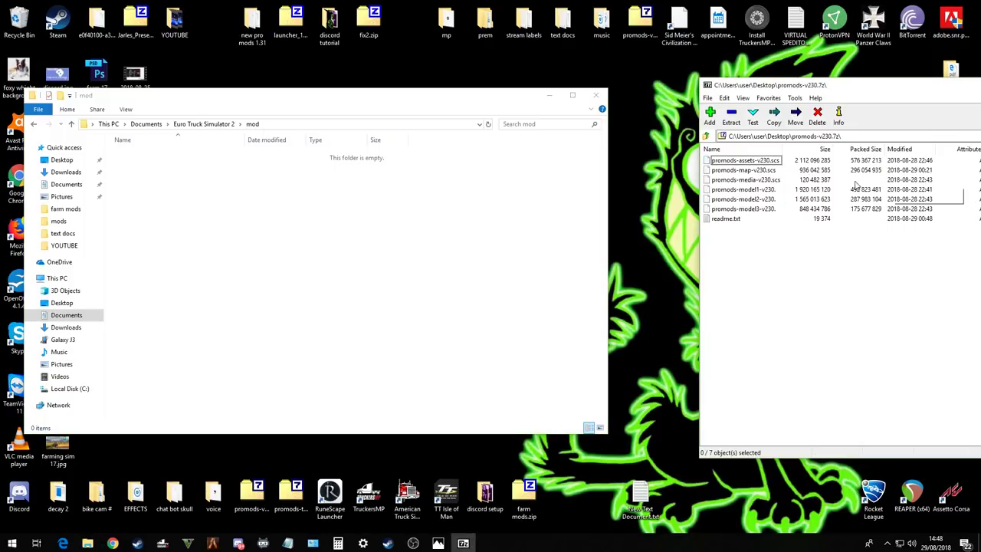
drag(855, 184, 696, 180)
mouse_move(953, 221)
mouse_down()
mouse_move(715, 167)
mouse_move(305, 311)
mouse_up()
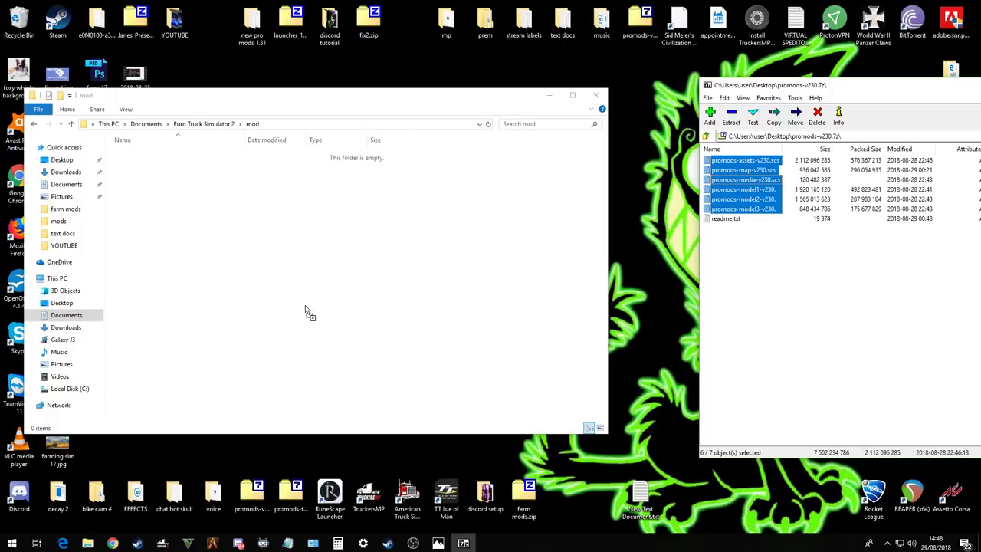
drag(280, 238, 279, 233)
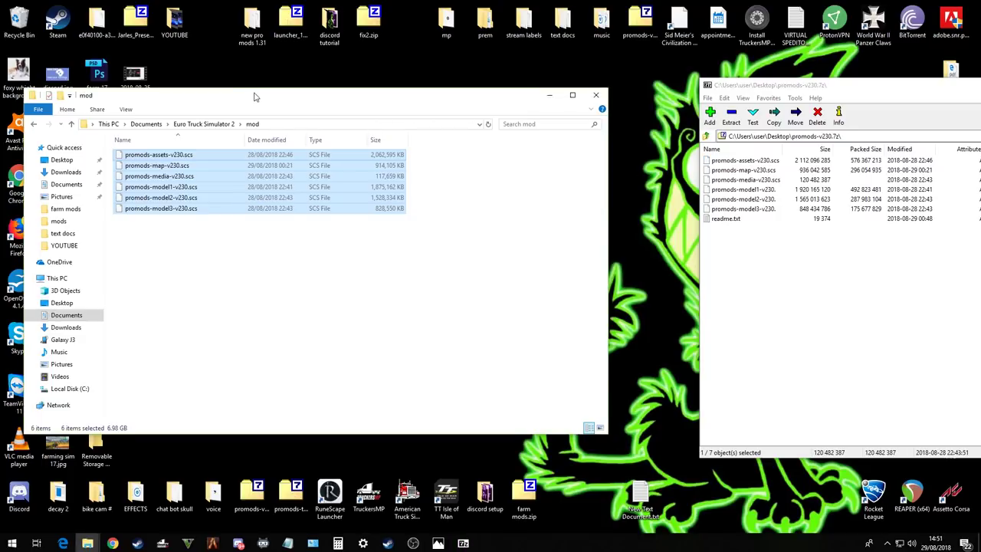
Step: Move promods-def-v230.scs from the desktop into the mod folder, then minimize the folder
drag(253, 93, 344, 284)
drag(368, 227, 390, 187)
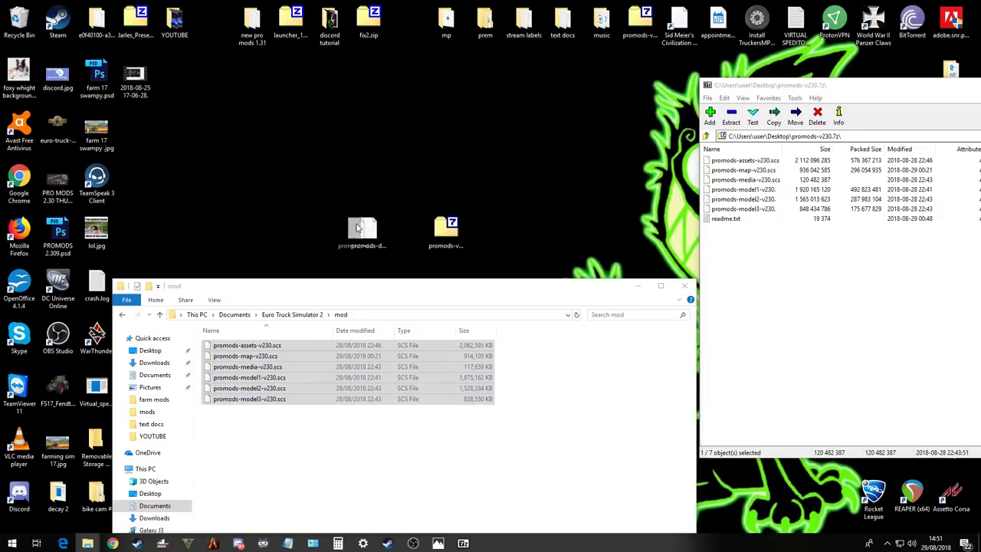
drag(390, 186, 377, 442)
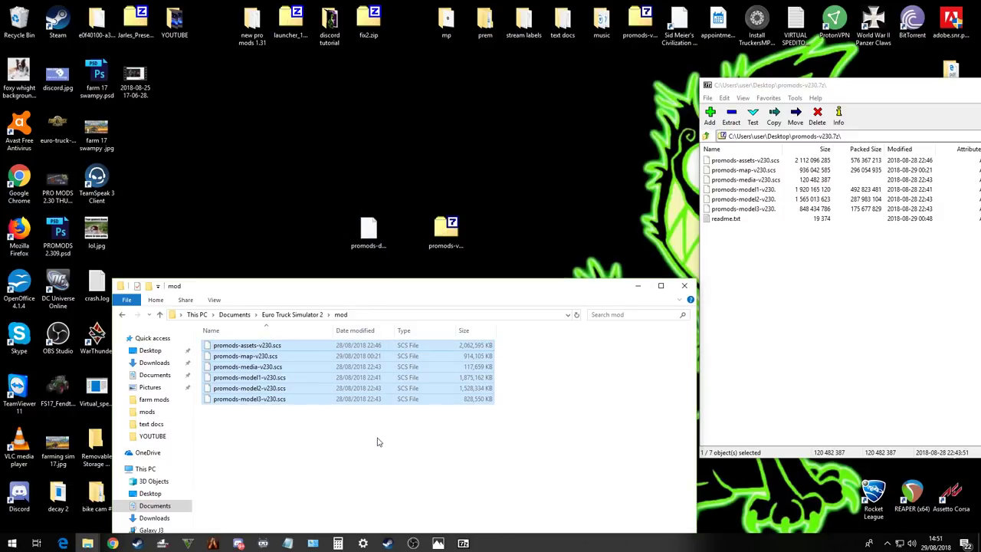
drag(558, 303, 544, 128)
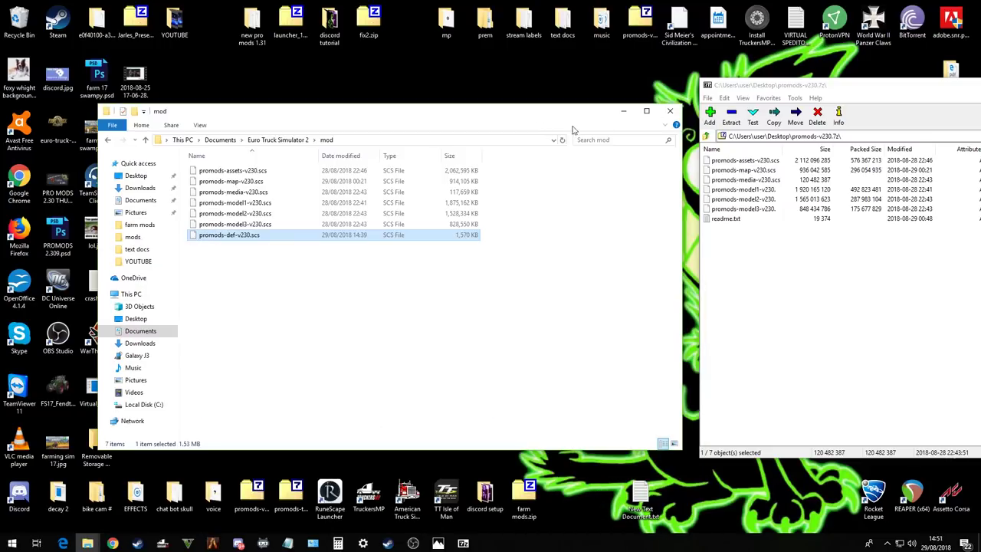
click(625, 113)
drag(782, 83, 122, 87)
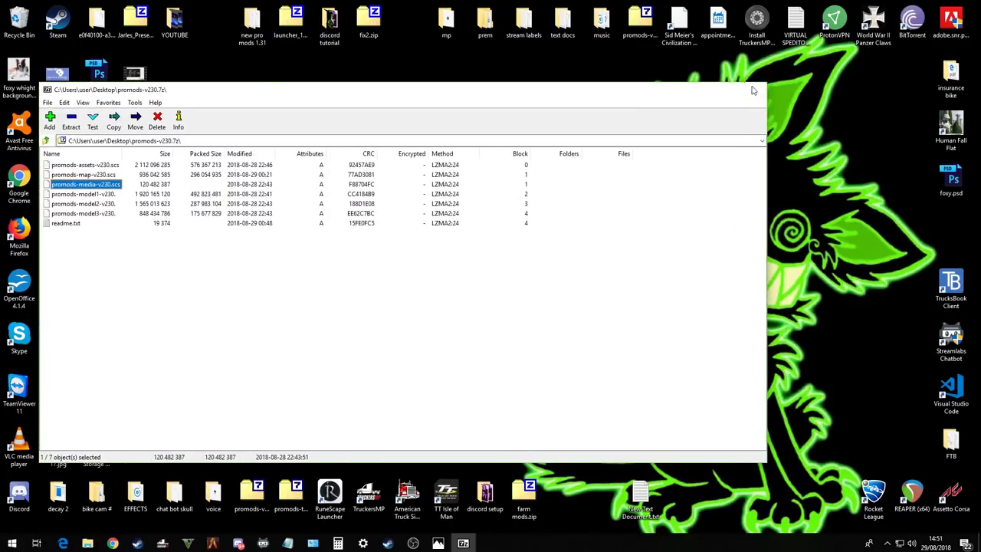
Step: Close the ProMods archive and launch Euro Truck Simulator 2 from the Steam library
click(755, 90)
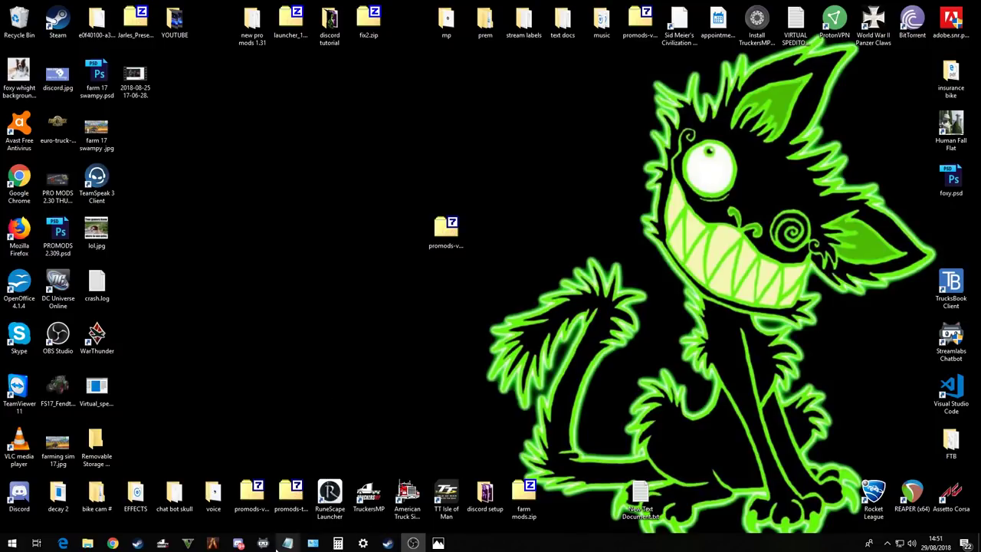
click(388, 543)
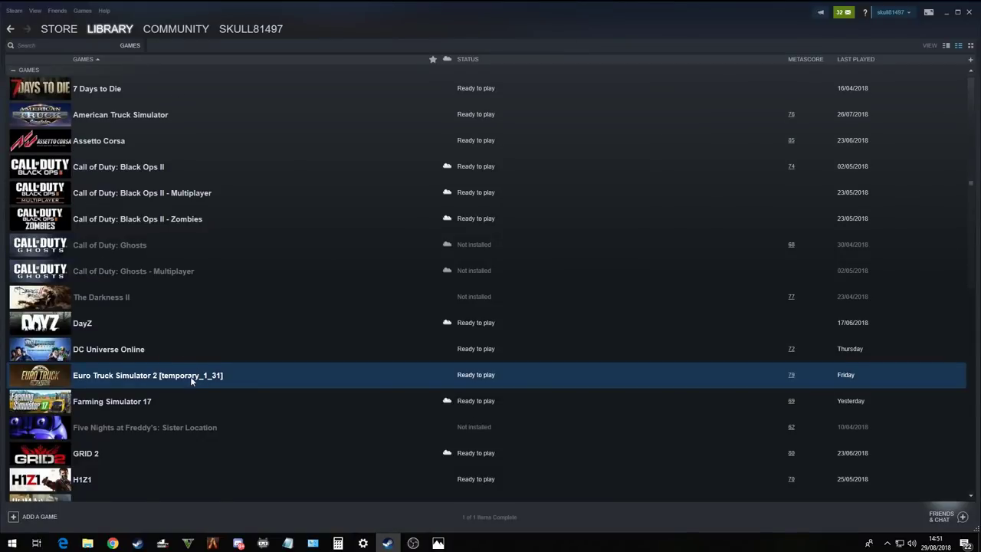
right_click(166, 376)
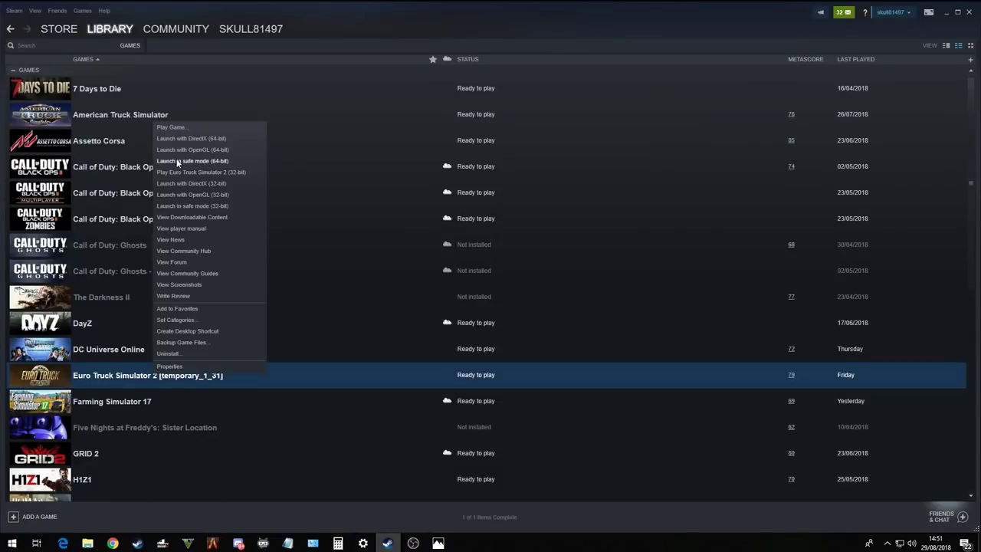
click(182, 131)
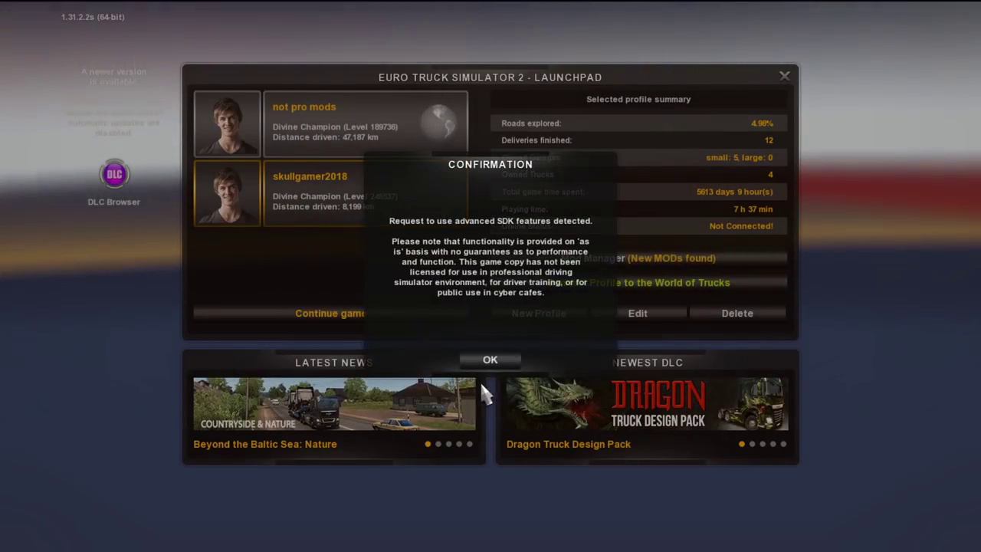
Step: Dismiss the SDK notice and create a new profile named 'promods'
click(497, 362)
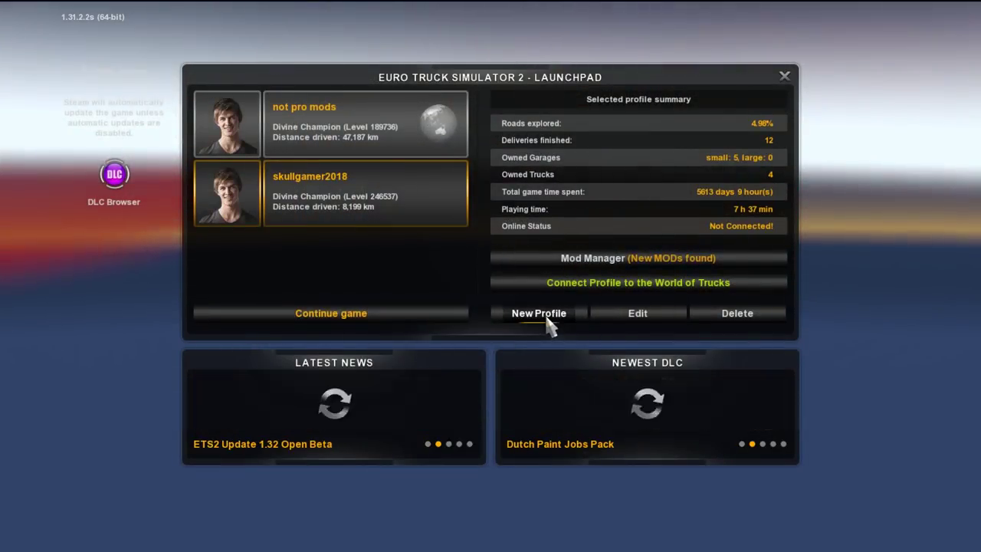
click(538, 313)
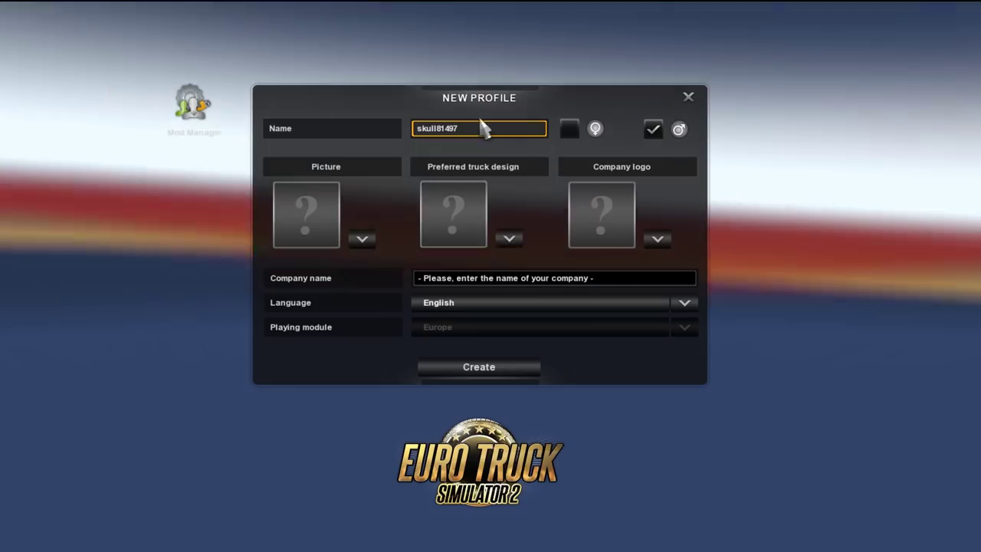
text(promods)
click(361, 239)
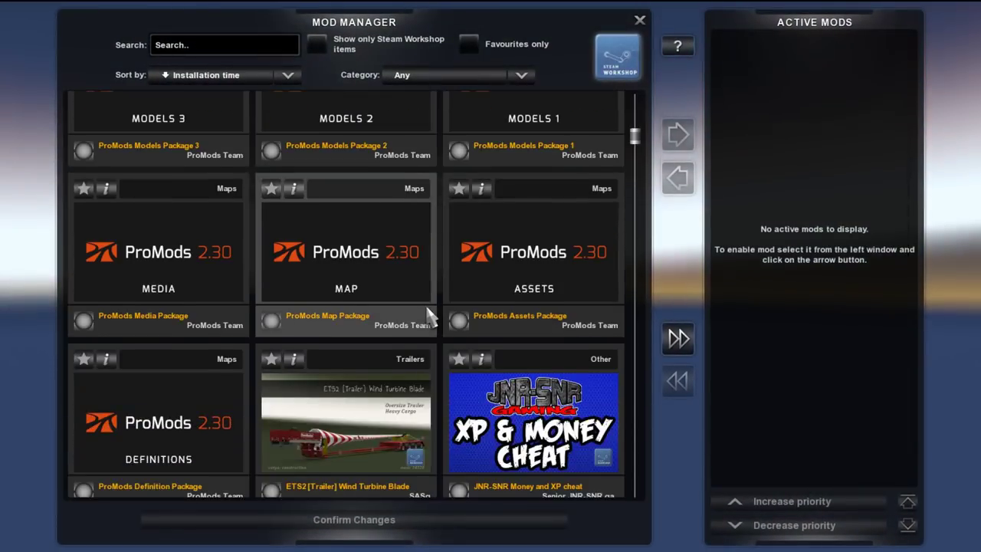
Step: Activate the ProMods Assets Package in the Mod Manager
scroll(451, 266, up, 2)
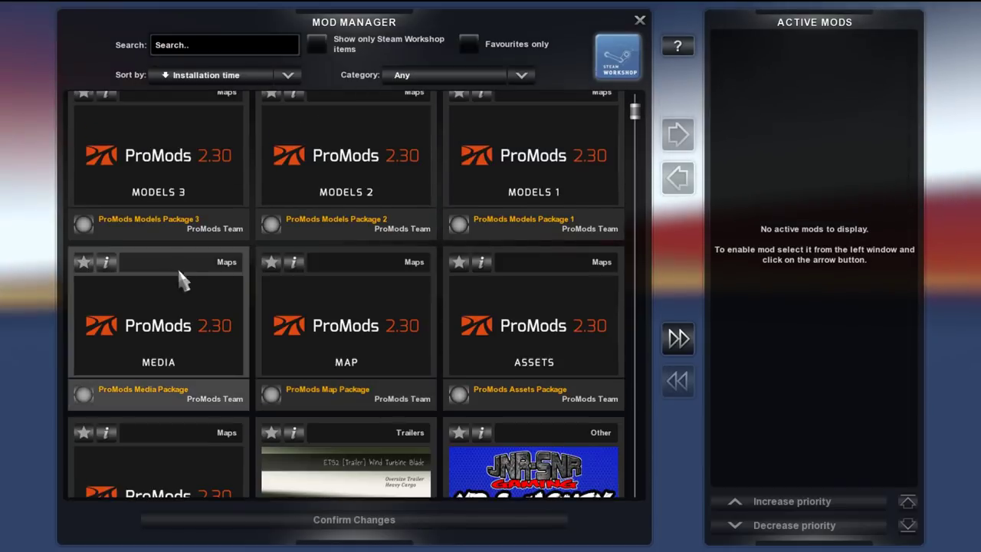
scroll(245, 376, down, 1)
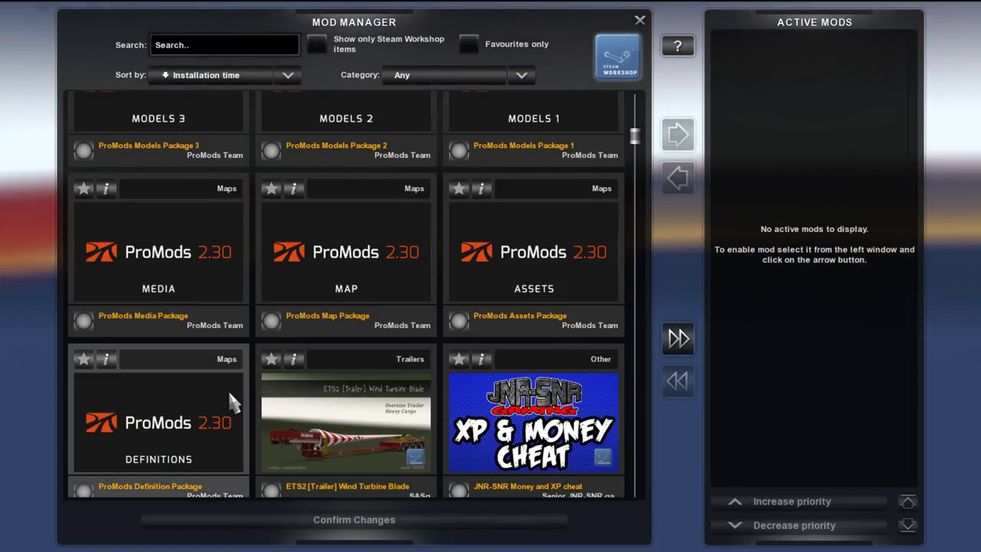
scroll(230, 401, down, 1)
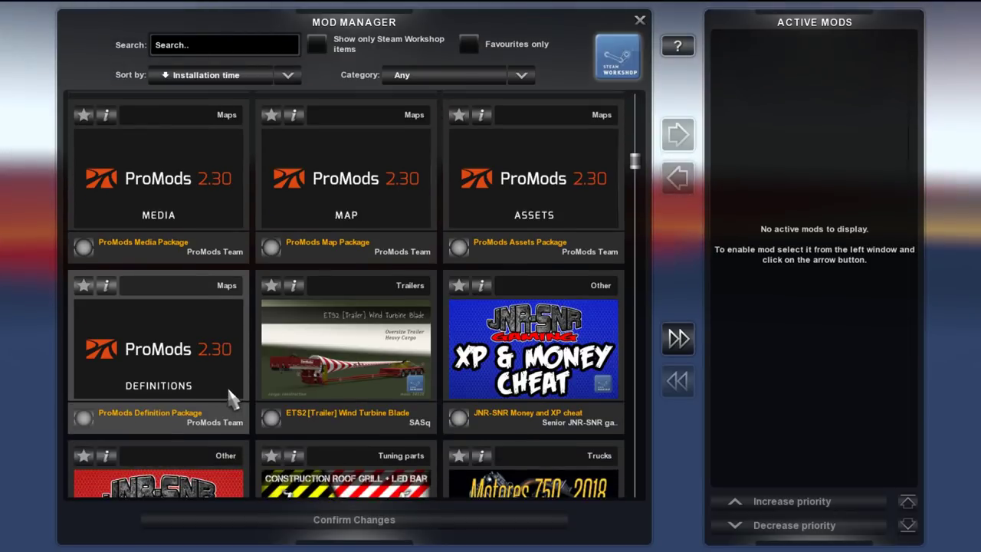
scroll(479, 393, up, 2)
click(495, 373)
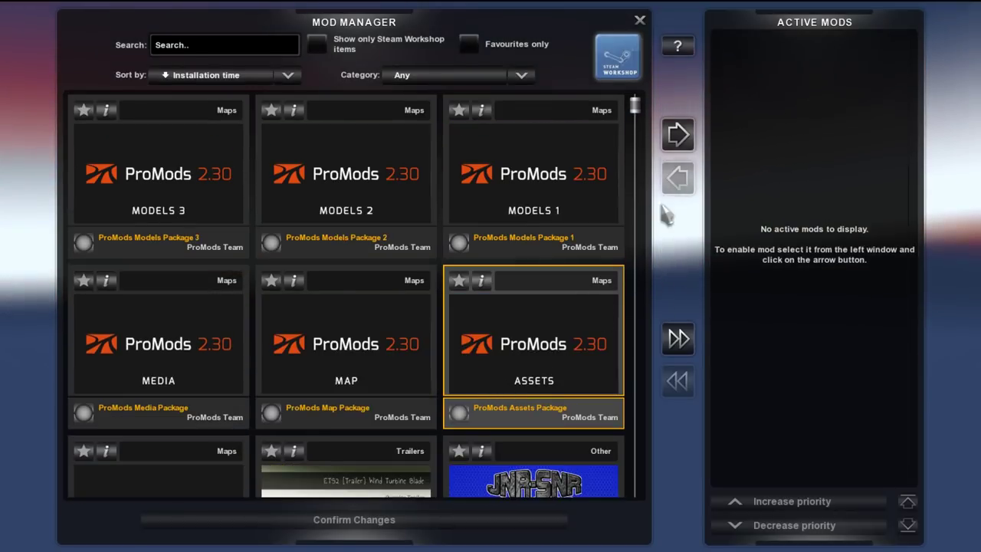
click(679, 135)
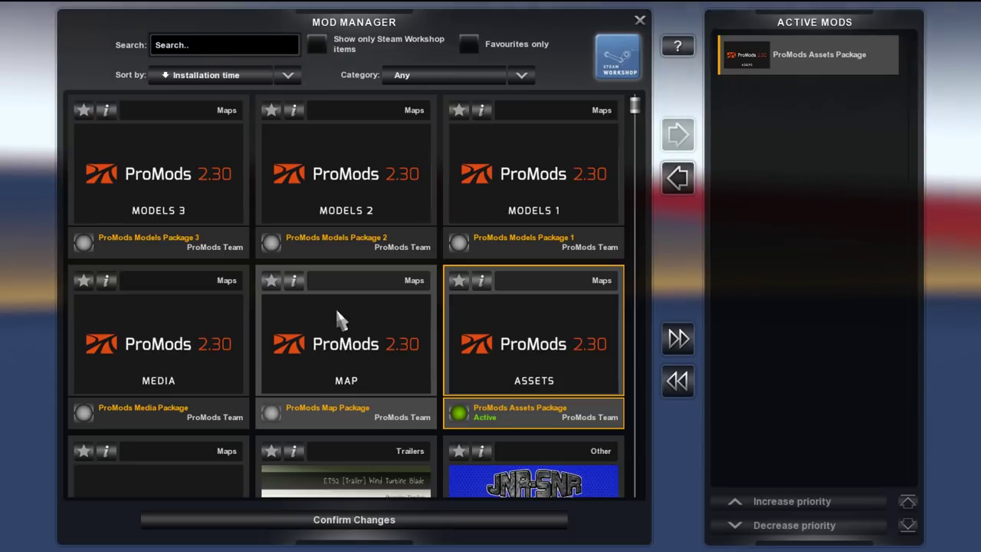
Step: Activate ProMods Models Packages 1, 2 and 3
click(532, 236)
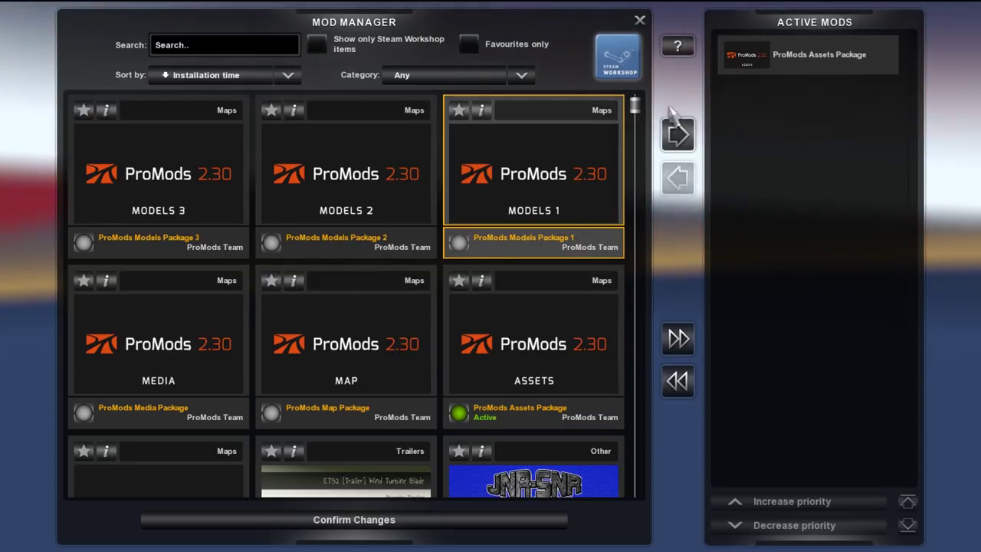
click(679, 135)
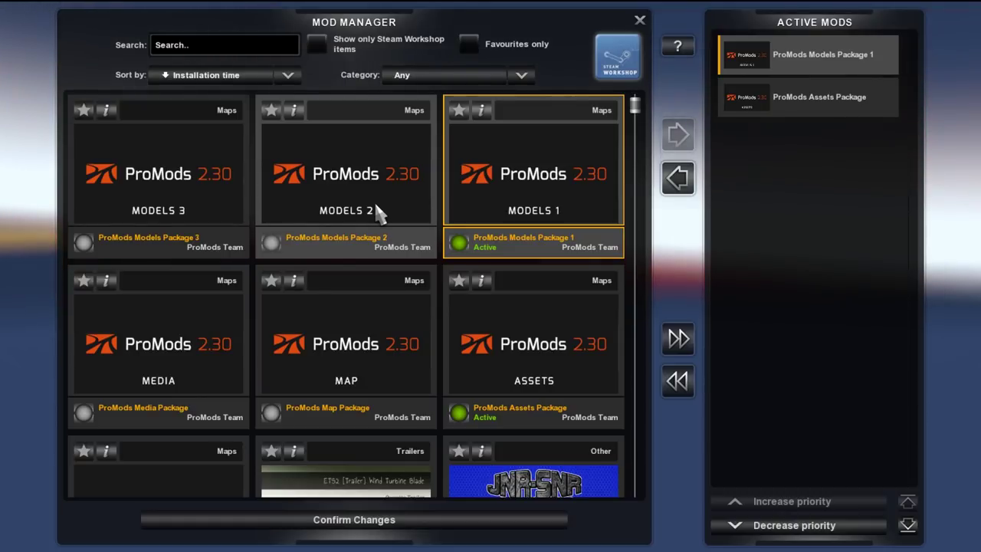
click(375, 212)
click(677, 135)
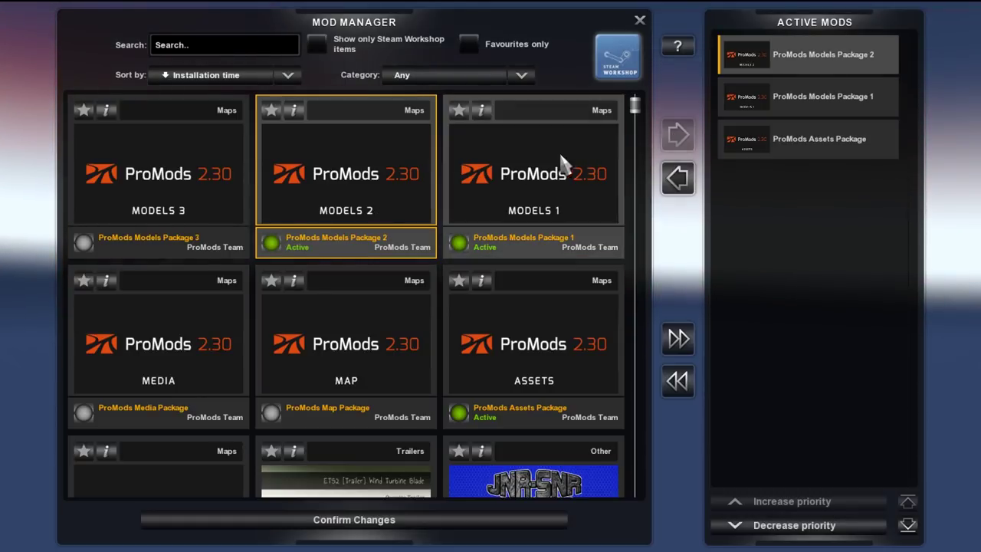
click(163, 213)
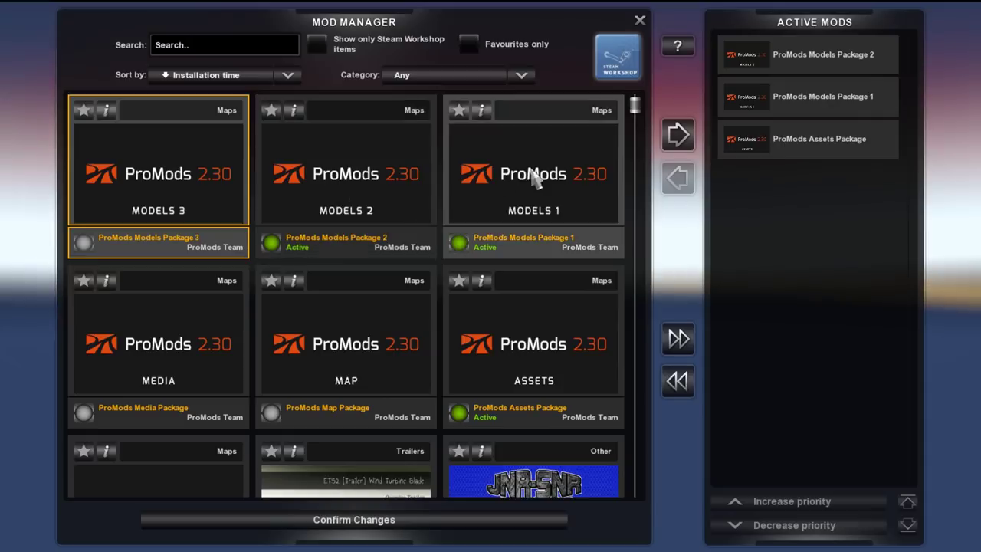
click(677, 136)
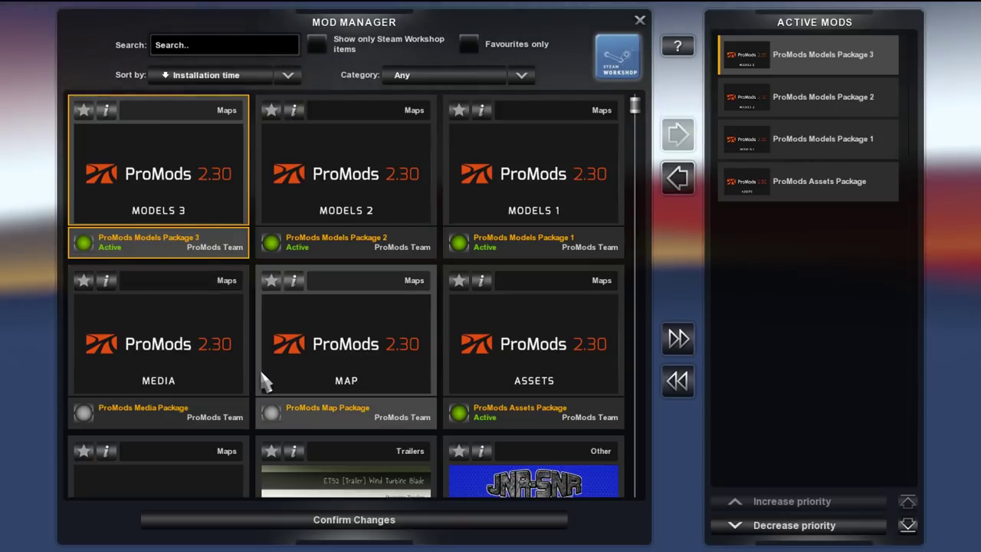
Step: Activate the ProMods Media and Map packages
click(146, 391)
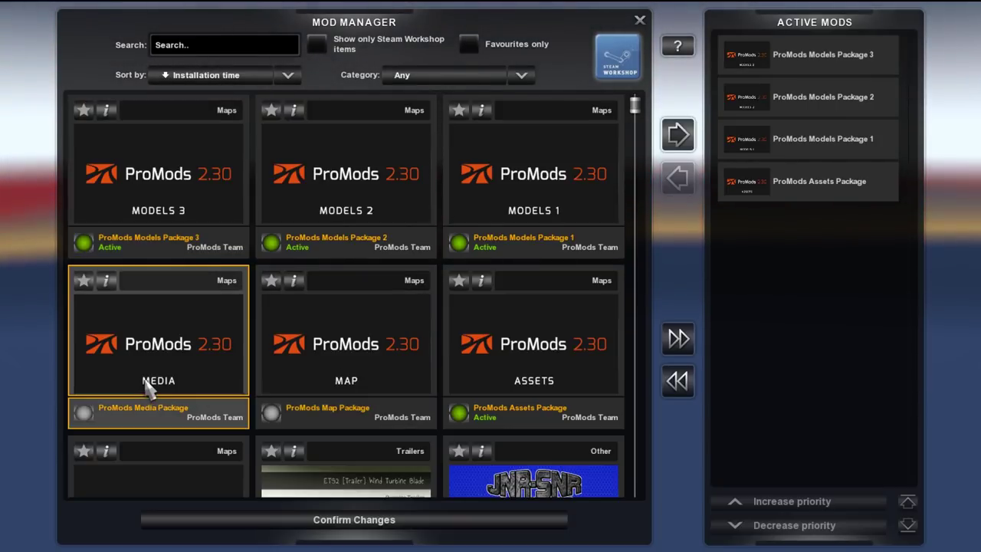
click(677, 142)
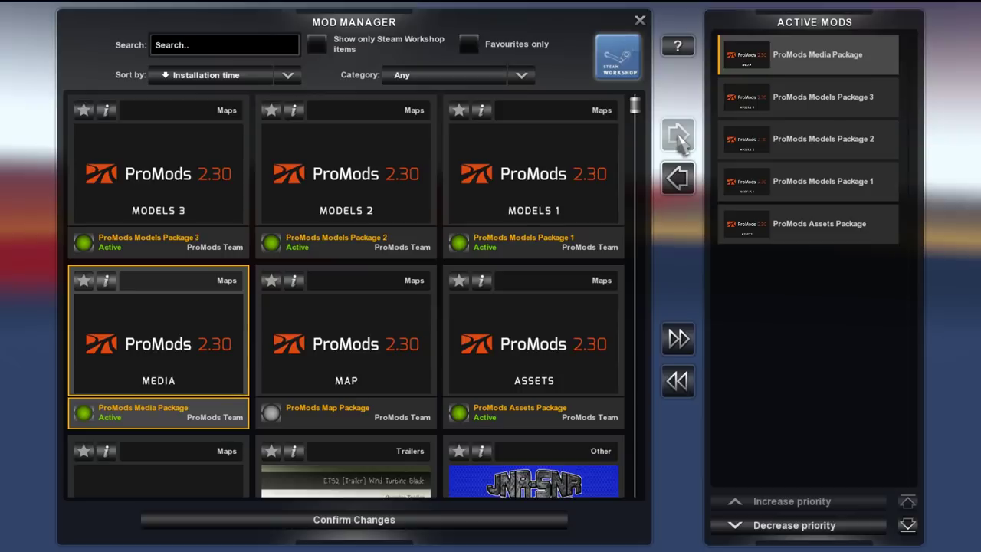
click(366, 363)
click(679, 136)
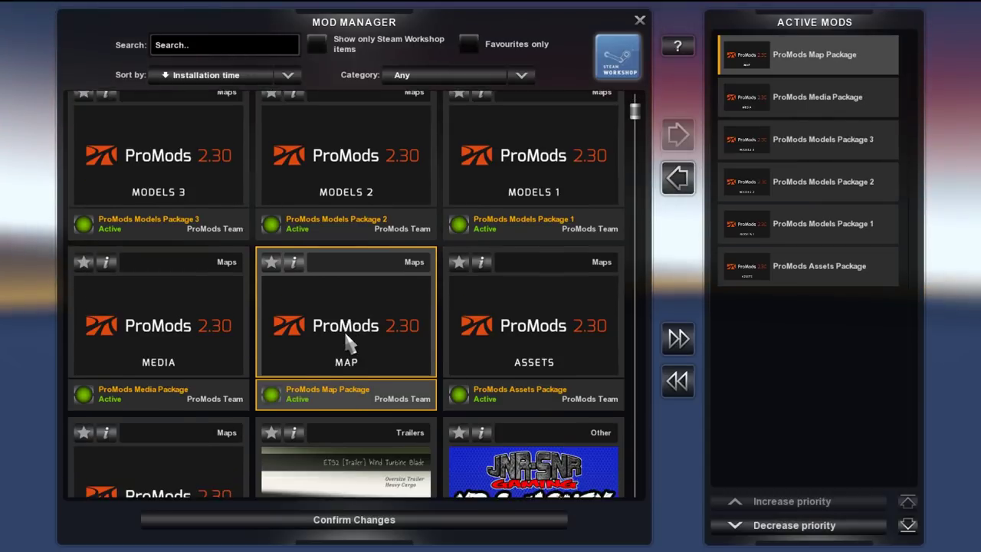
Step: Activate the ProMods Definition Package and confirm the mod changes
scroll(345, 339, down, 3)
scroll(346, 340, down, 1)
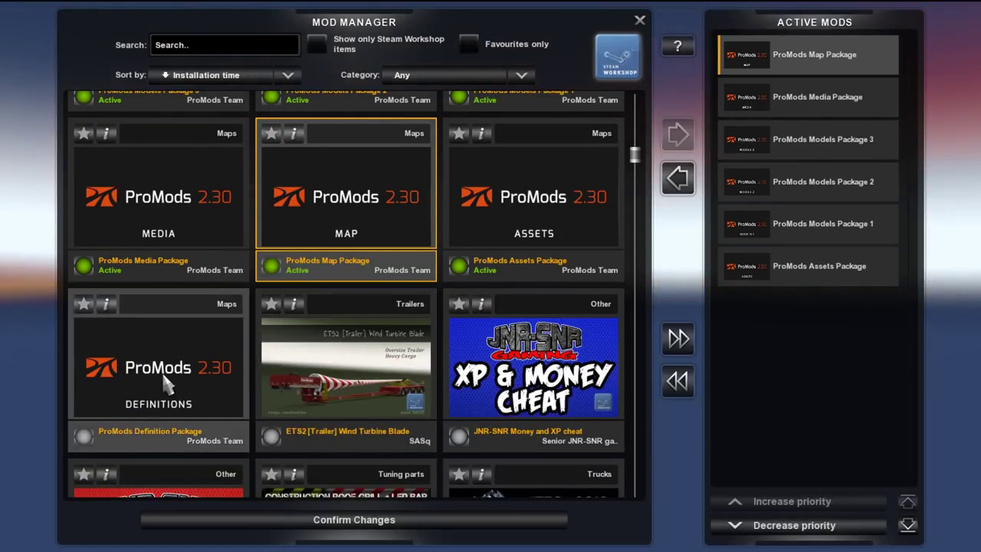
click(205, 368)
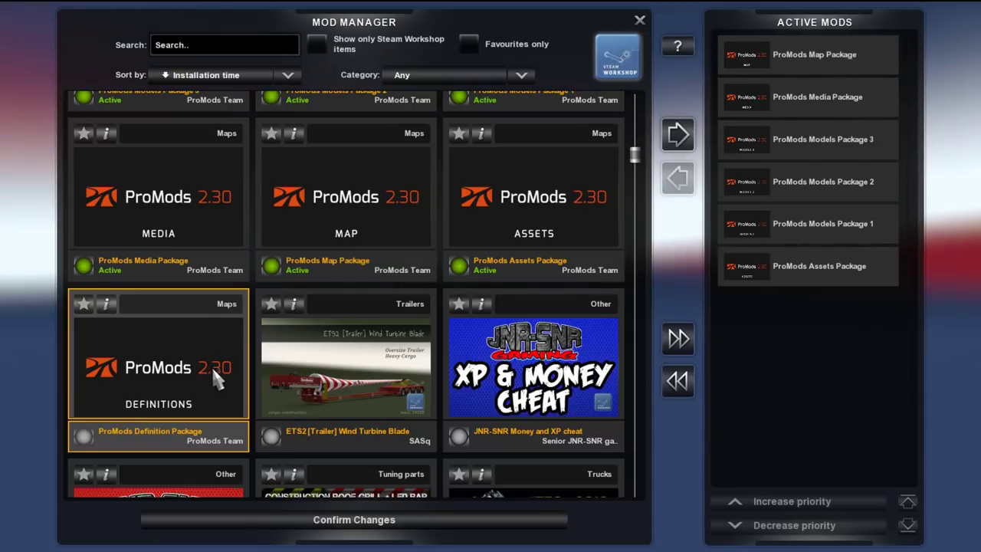
click(678, 136)
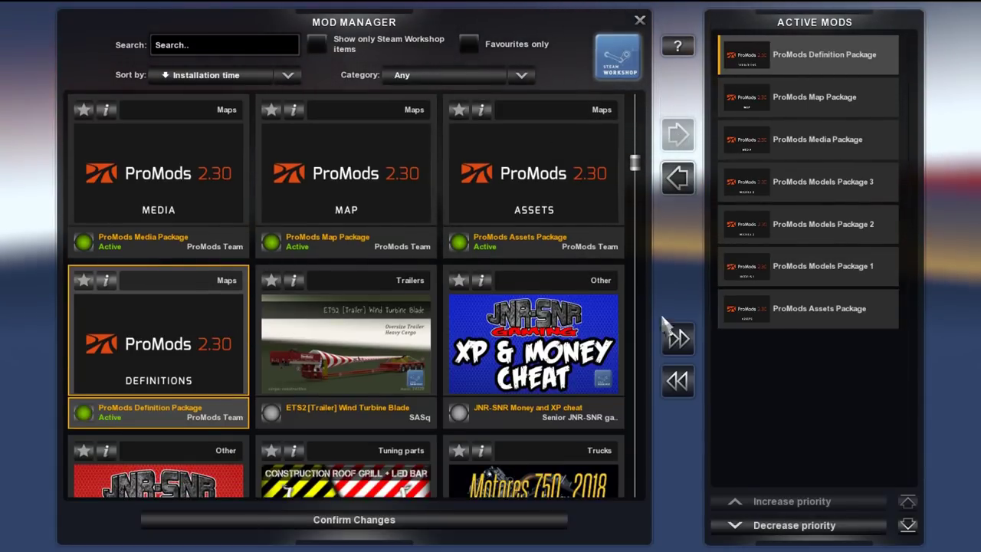
click(469, 529)
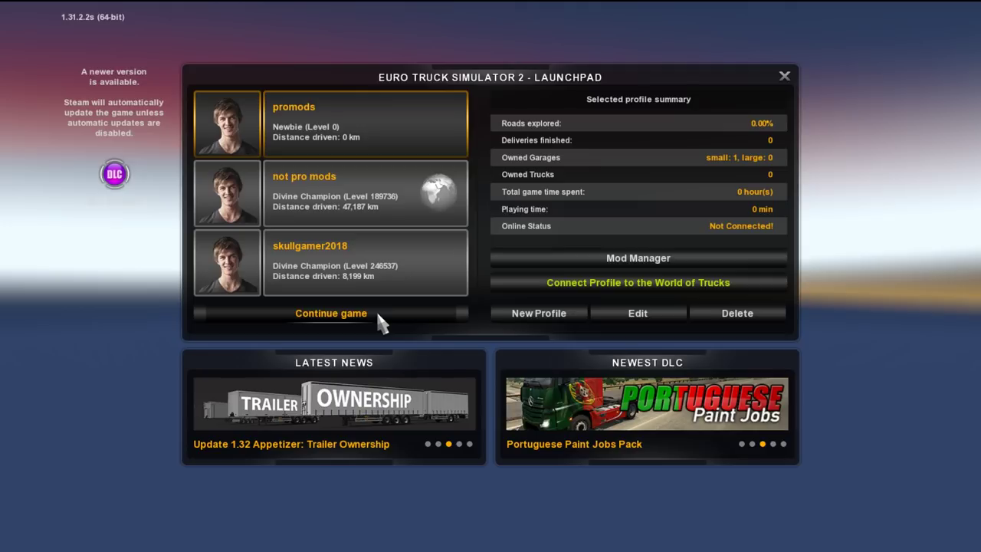
Step: Continue the game on the promods profile to load the ProMods 2.30 world
click(377, 311)
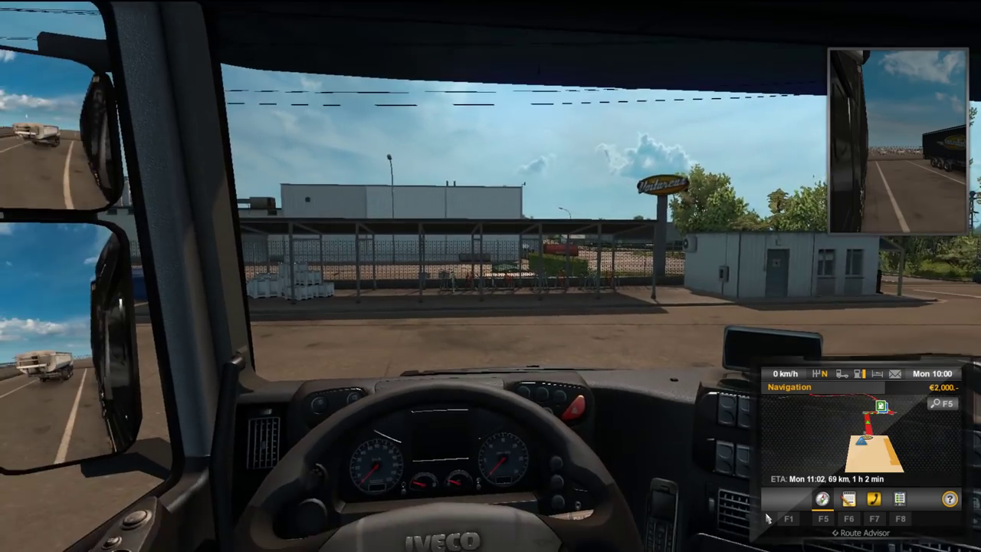
Step: Bring up the world map and pan over to Iceland and the Faroes
key(Escape)
click(255, 524)
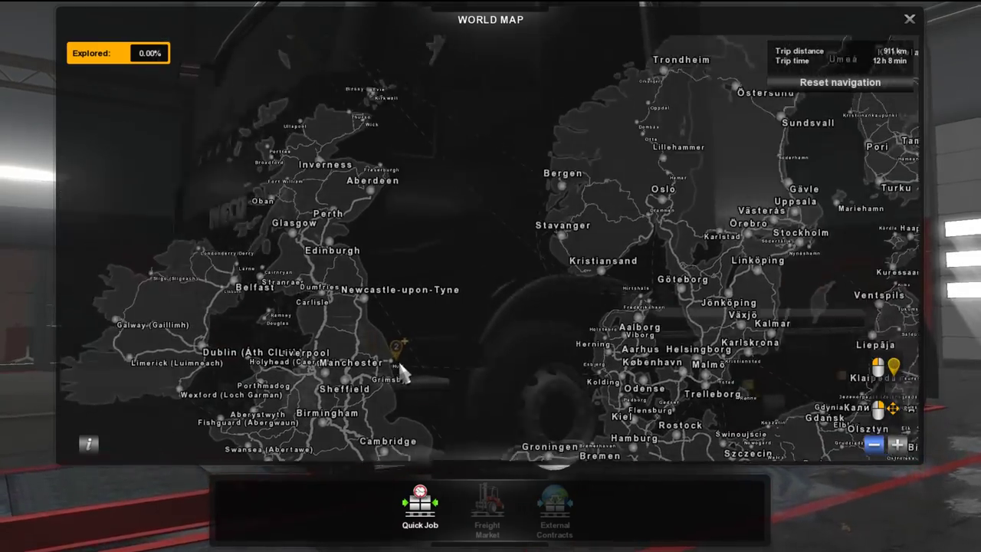
scroll(398, 372, down, 2)
scroll(307, 230, up, 2)
drag(245, 252, 357, 351)
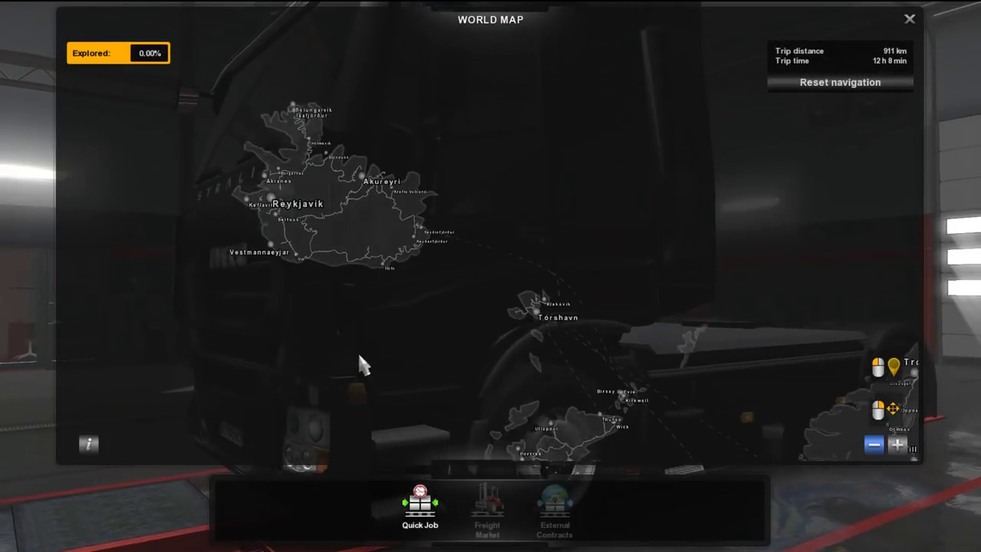
Step: Survey Scandinavia, Finland, the Baltics and Poland, then south to Romania and the Balkans
drag(587, 329, 302, 284)
drag(602, 230, 358, 225)
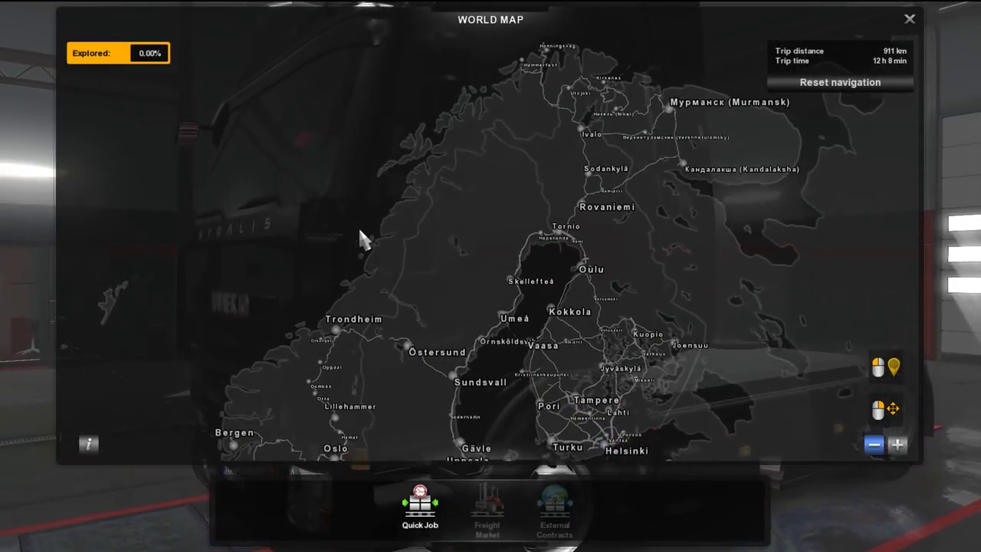
drag(560, 269, 340, 180)
drag(329, 322, 310, 55)
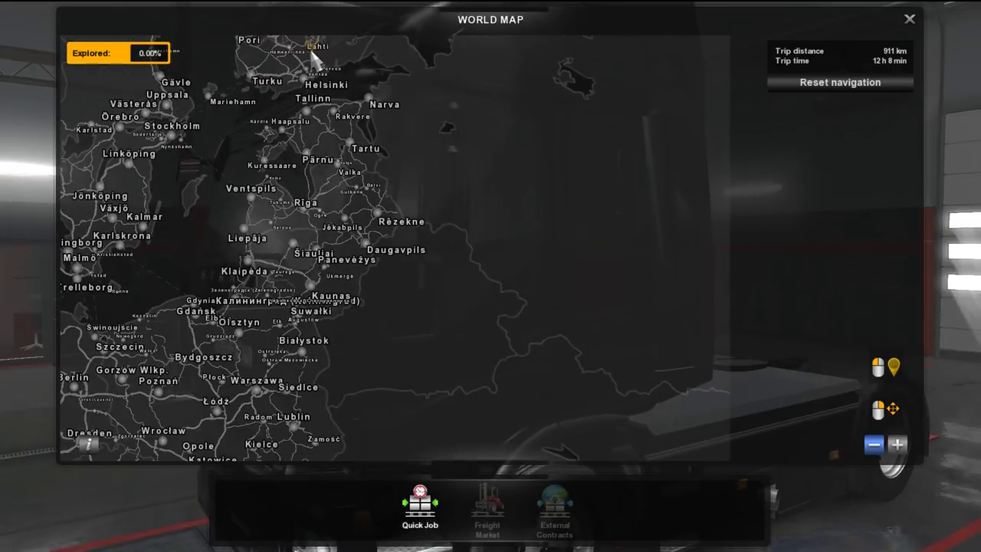
drag(338, 256, 340, 136)
mouse_move(383, 345)
mouse_down()
mouse_move(384, 219)
mouse_move(340, 17)
mouse_up()
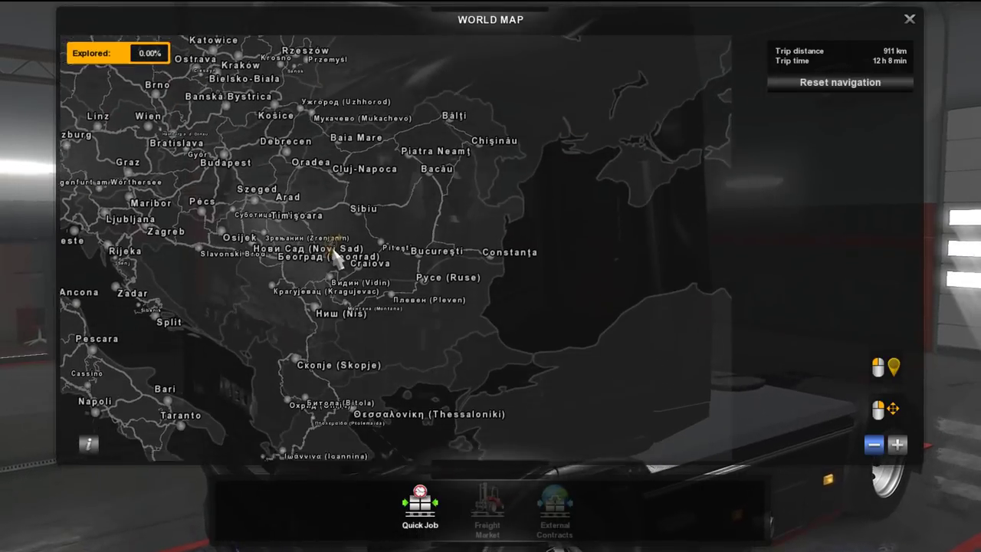
Step: Survey Italy and Greece, then west across France to Spain
drag(333, 249, 211, 204)
drag(301, 294, 355, 170)
mouse_move(96, 179)
mouse_down()
mouse_move(359, 238)
mouse_move(647, 269)
mouse_up()
mouse_move(372, 299)
mouse_down()
mouse_move(463, 328)
mouse_move(576, 335)
mouse_move(591, 295)
mouse_up()
mouse_move(529, 228)
mouse_down()
mouse_move(568, 362)
mouse_move(537, 198)
mouse_move(518, 182)
mouse_move(529, 287)
mouse_up()
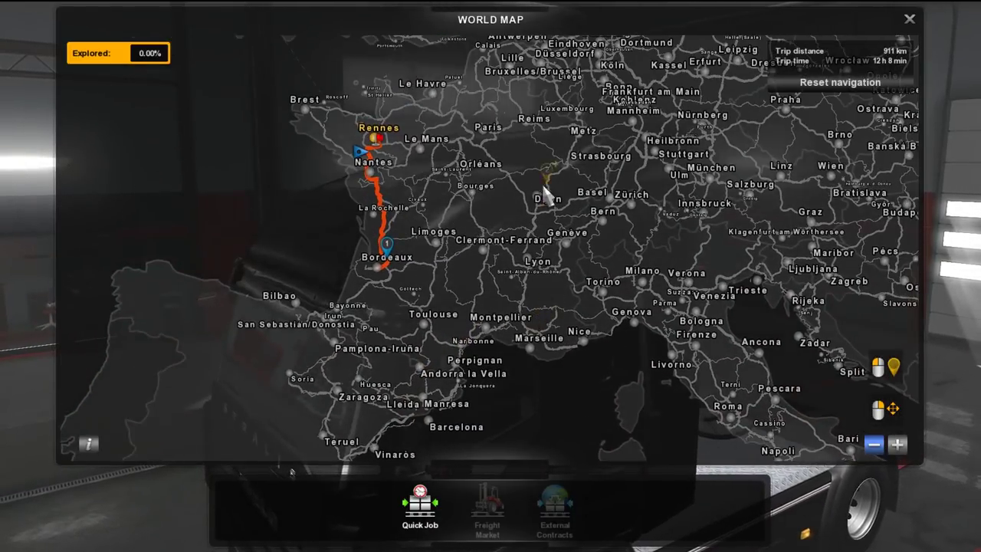
Step: Survey north via the UK to Iceland, Tórshavn, Norway and northern Finland around Rovaniemi
drag(543, 192, 565, 398)
drag(448, 282, 481, 420)
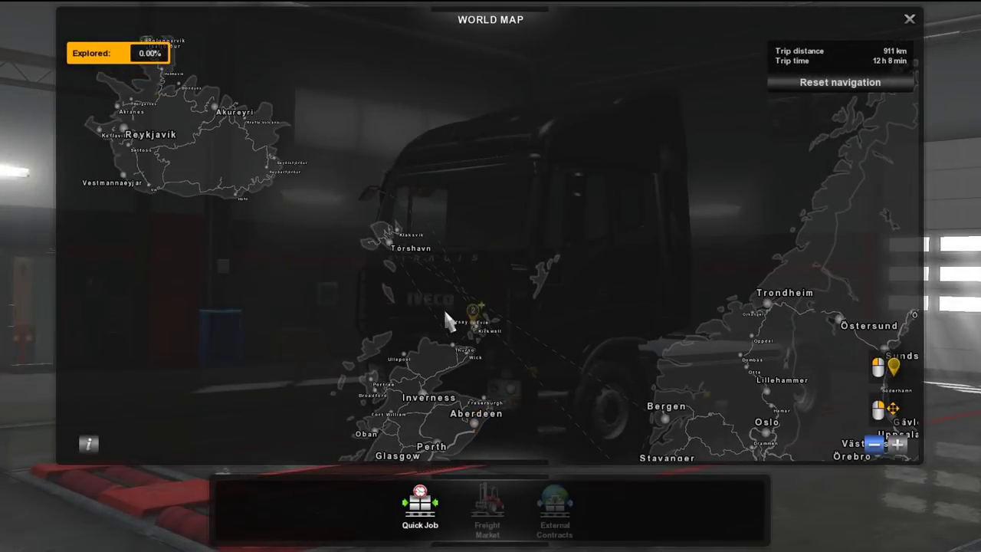
drag(444, 307, 615, 319)
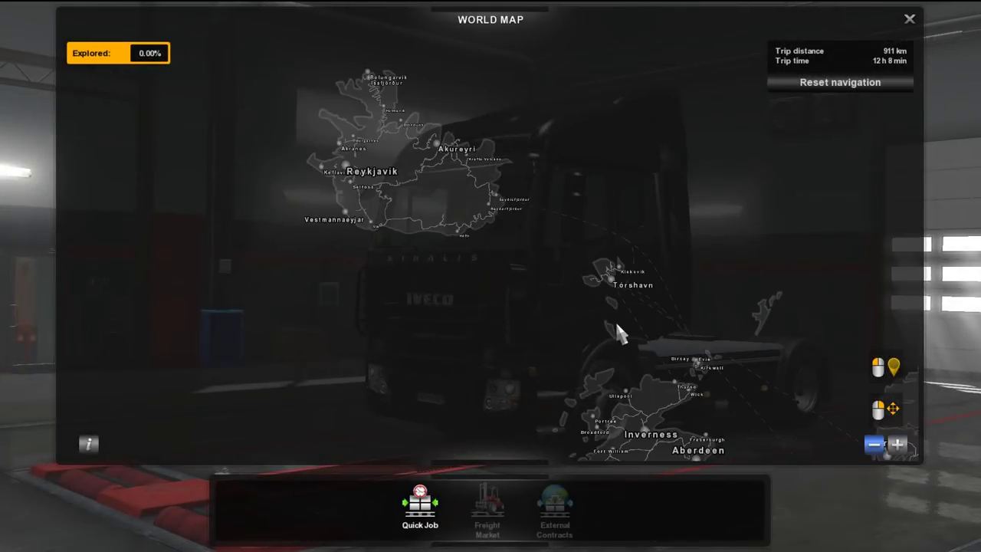
drag(543, 241, 464, 345)
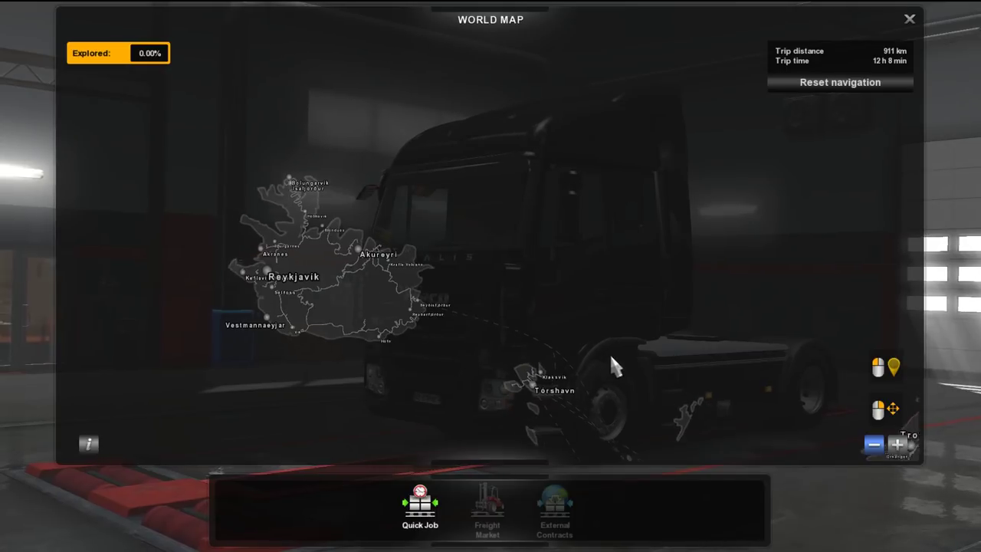
drag(610, 352, 429, 291)
drag(693, 230, 416, 193)
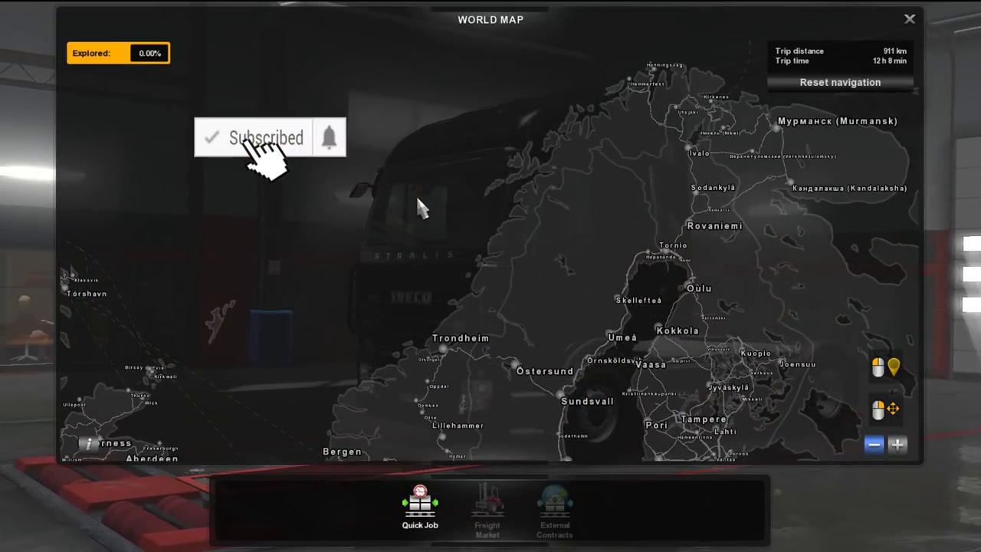
drag(676, 227, 497, 238)
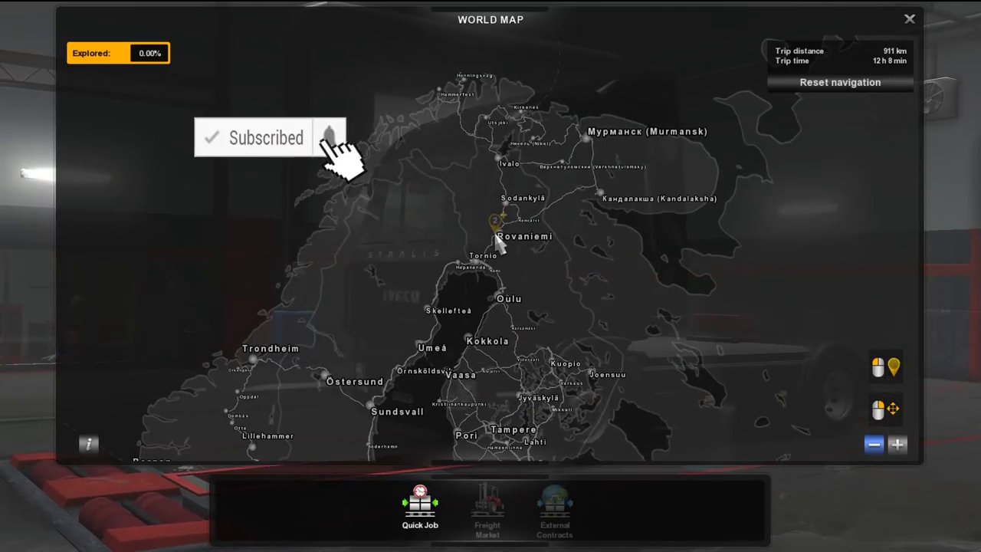